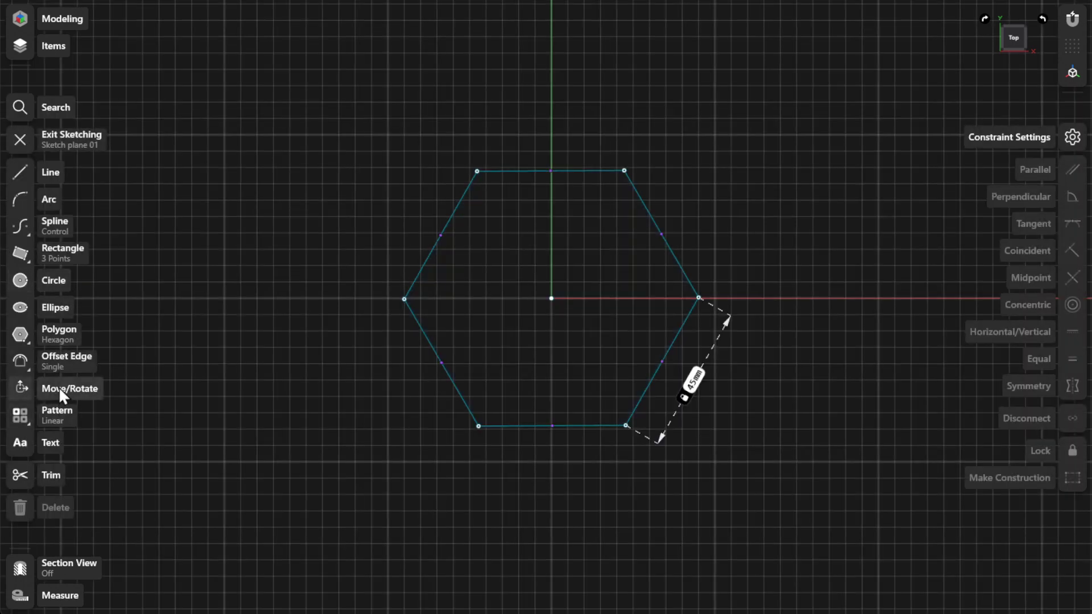
- With Move/Rotate, select all six hexagon edges and put the pivot on the lower-right vertex
left_click(58, 386)
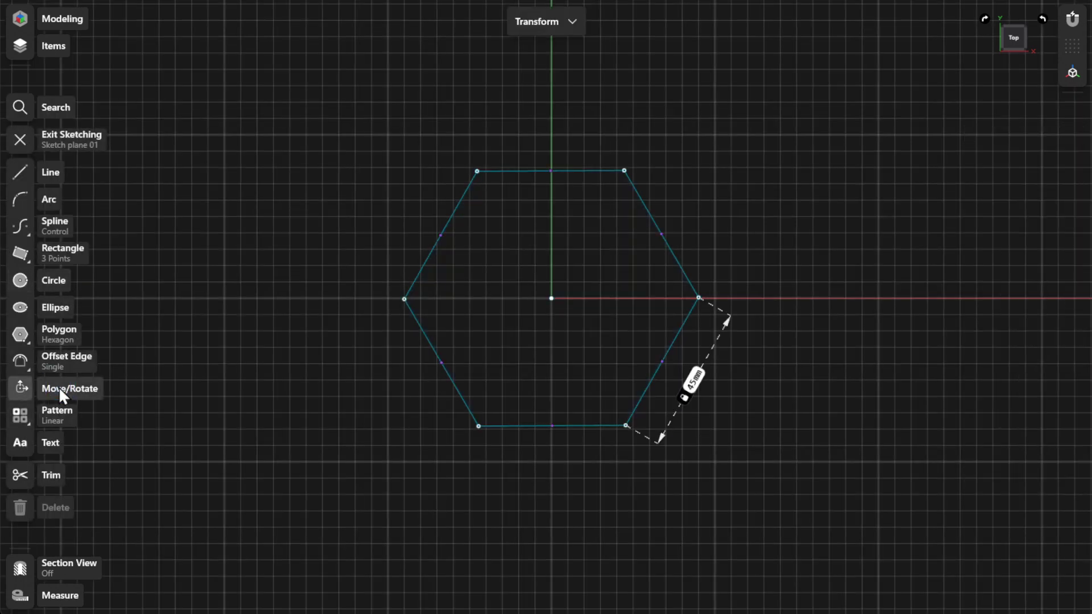
double_click(433, 349)
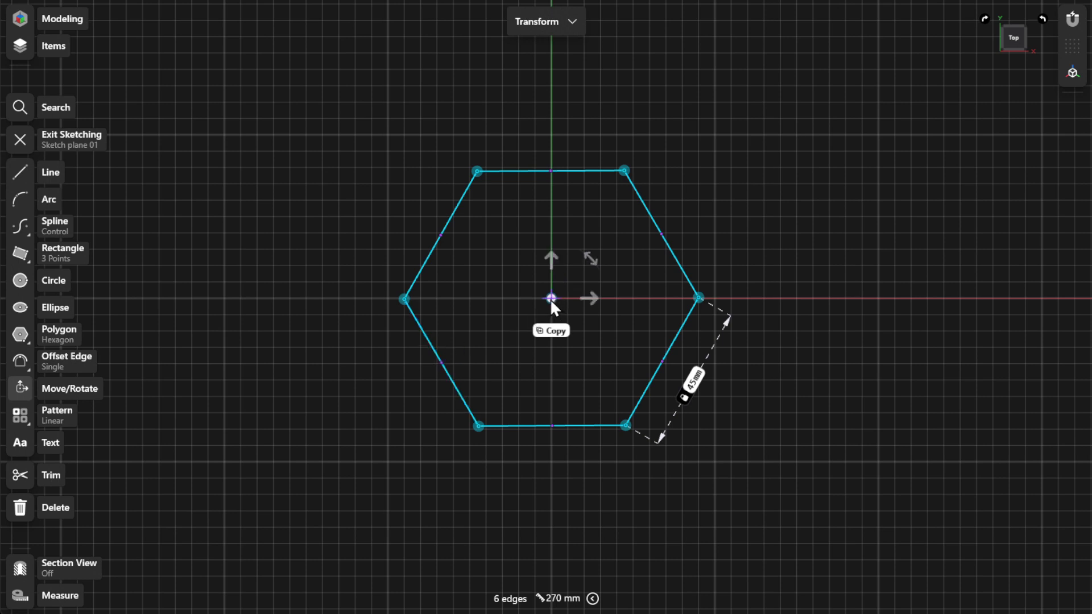
left_click_drag(550, 299, 625, 426)
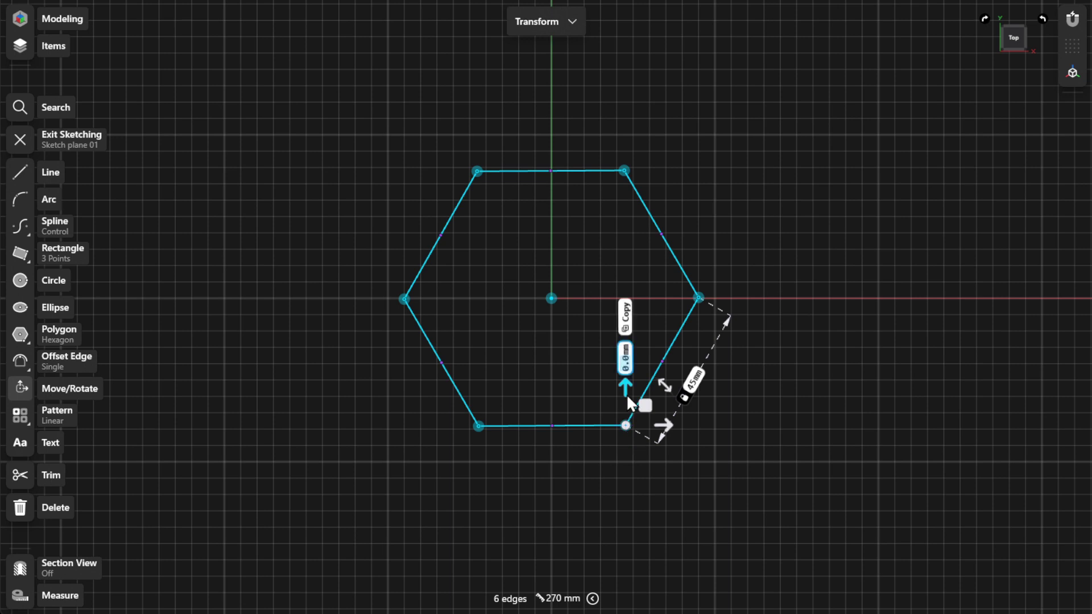
- Move the hexagon straight up to the origin and rotate it about its lower-right corner
mouse_move(628, 398)
left_mouse_down()
mouse_move(621, 272)
mouse_move(590, 296)
left_mouse_up()
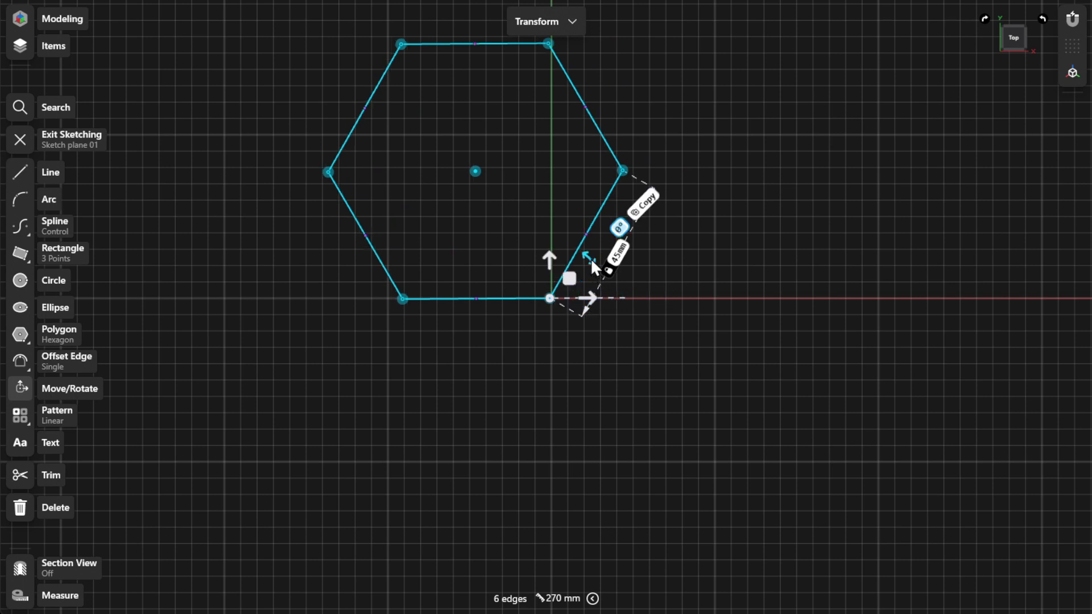
left_click_drag(589, 258, 630, 294)
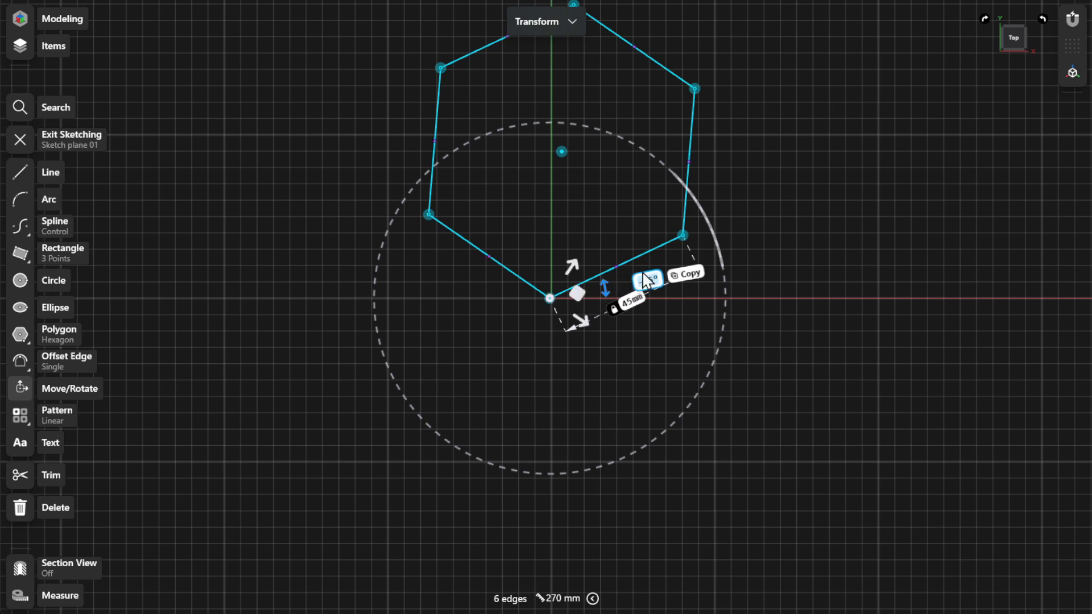
left_click(647, 281)
- Rotate the hexagon exactly -60° about its corner
left_click(665, 309)
left_click(615, 375)
left_click(691, 366)
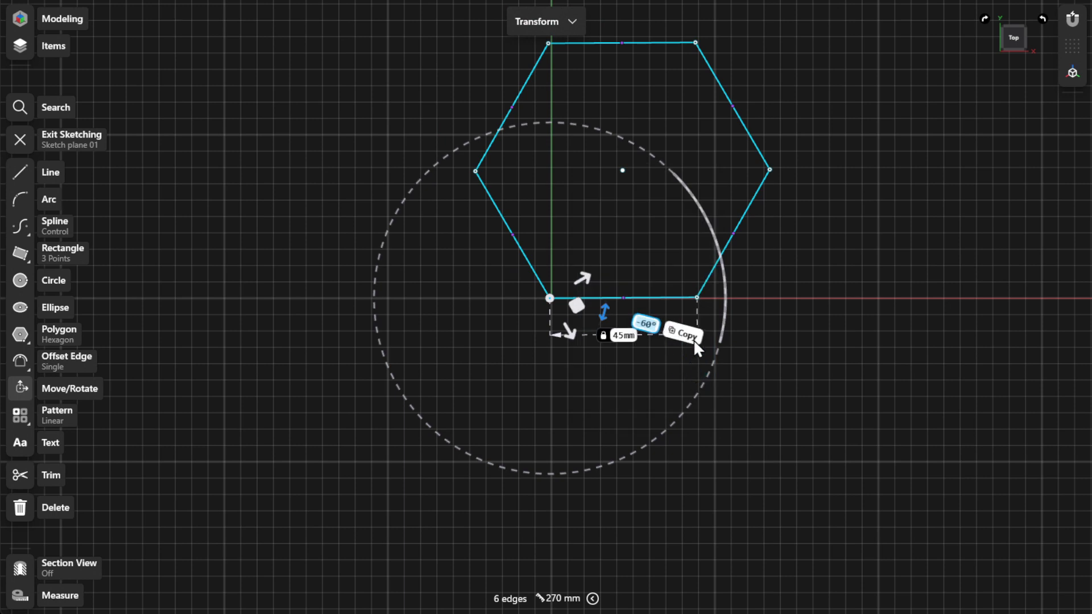
- Rotate a copy of the hexagon to -120° below, sharing an edge, and finish the transform
left_click(692, 340)
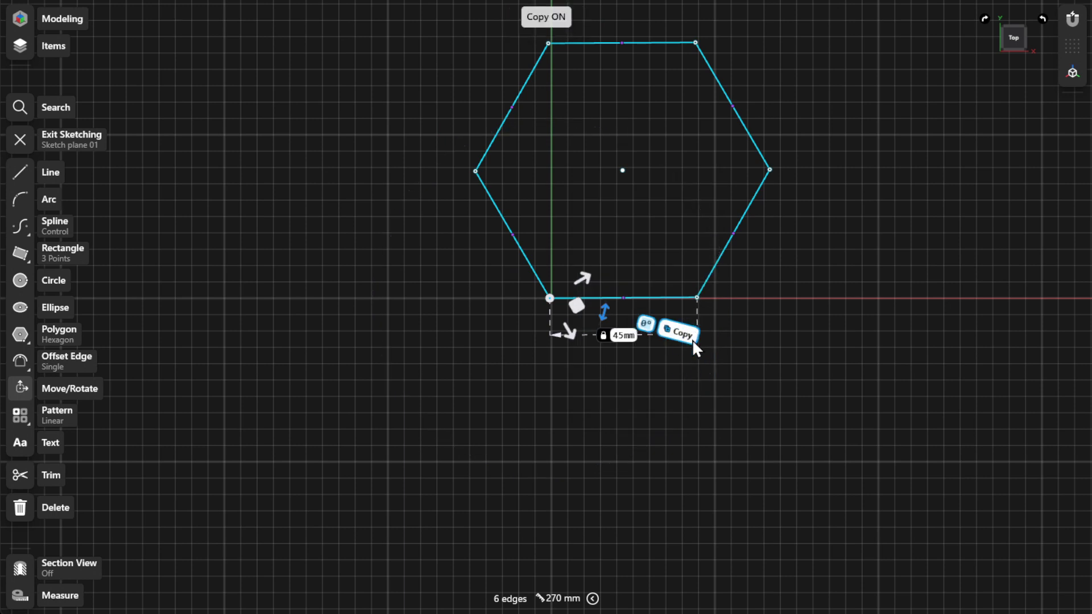
mouse_move(603, 309)
left_mouse_down()
mouse_move(599, 346)
mouse_move(493, 366)
left_mouse_up()
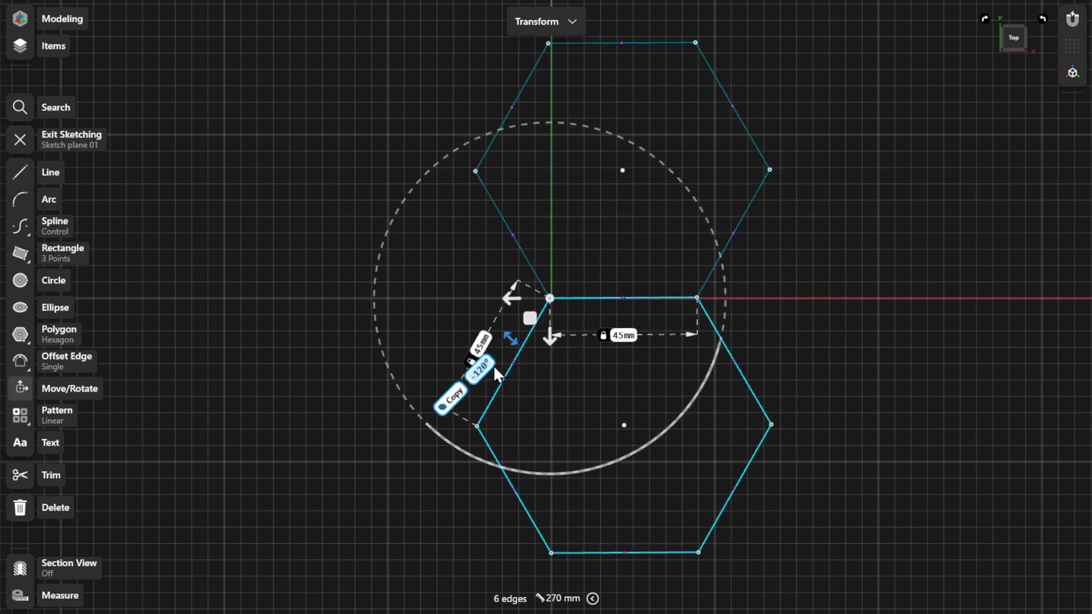
left_click(353, 321)
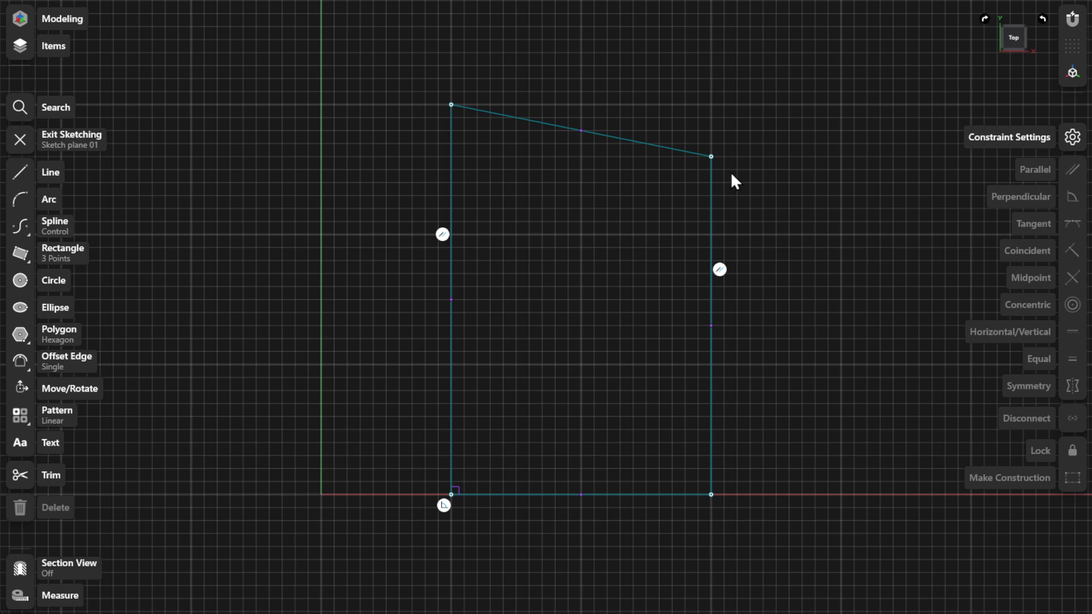
- Lower the quadrilateral's top-right corner and pull its right side inward to about 25 mm
left_click(711, 156)
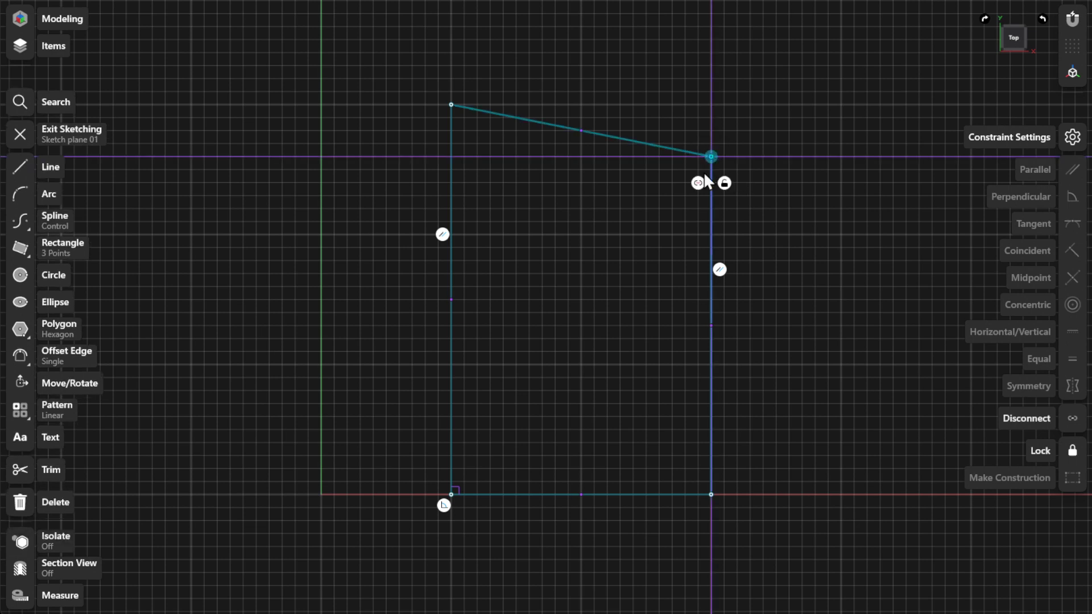
left_click_drag(711, 157, 710, 235)
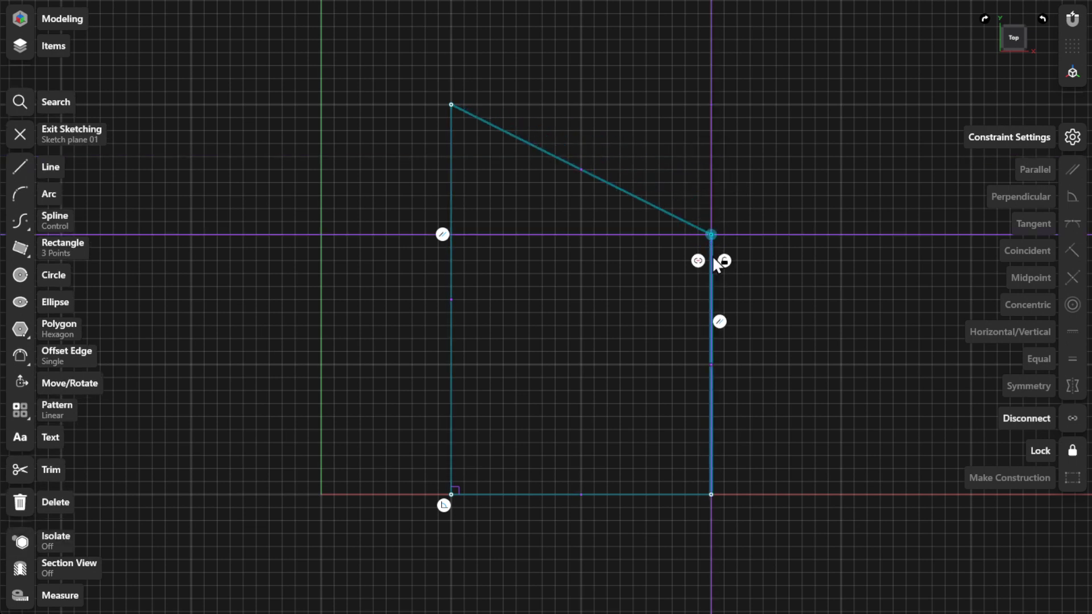
left_click_drag(707, 266, 570, 271)
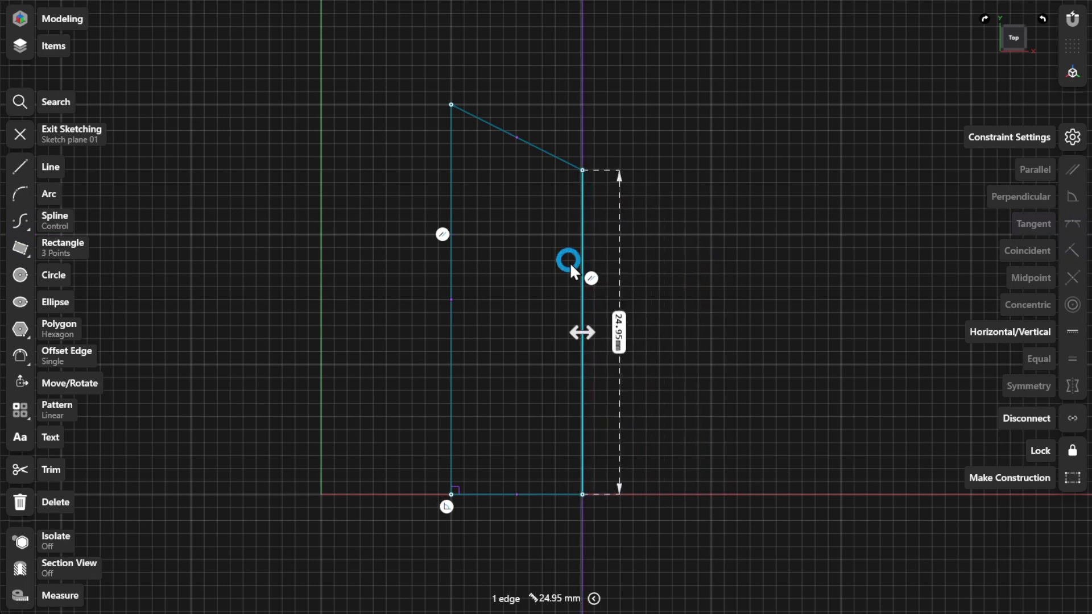